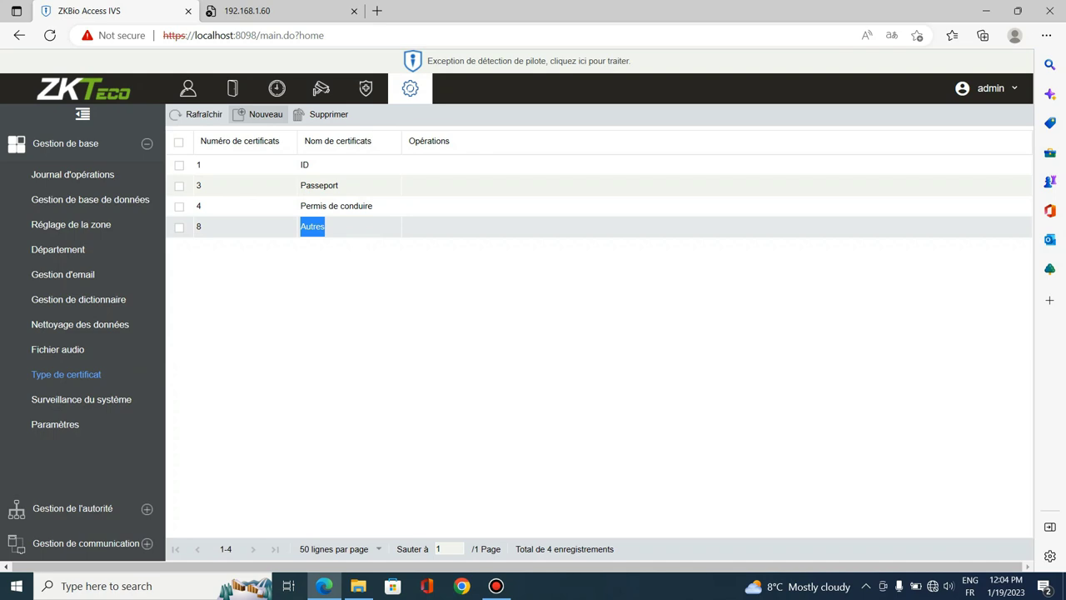
# Examine the system monitoring page: processor, PC memory and JVM usage gauges, plus the processor, memory, thread and system information tables
pyautogui.click(82, 400)
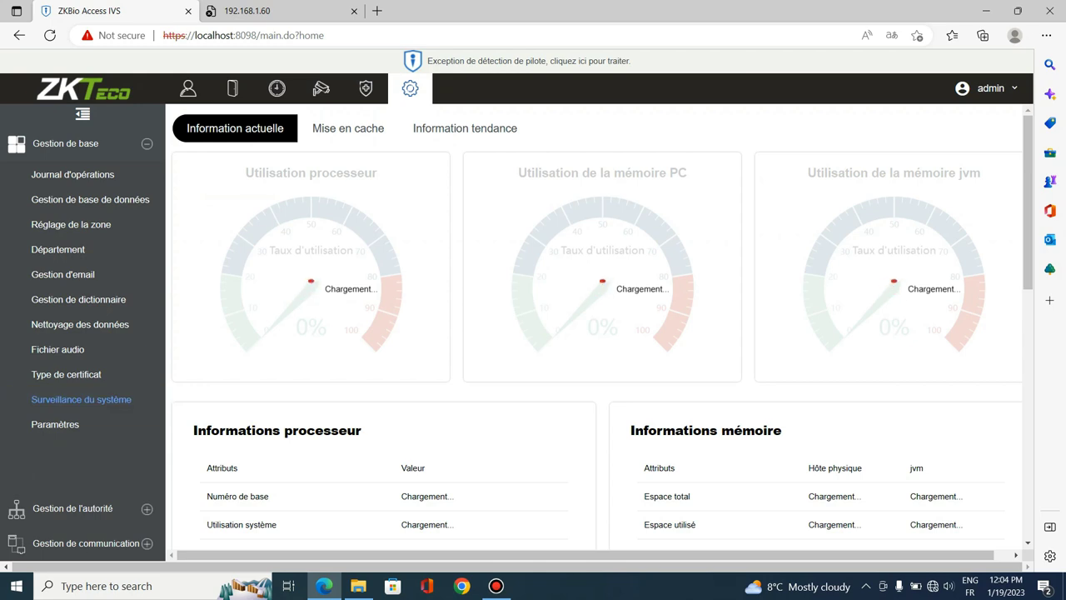
pyautogui.scroll(-2, 596, 333)
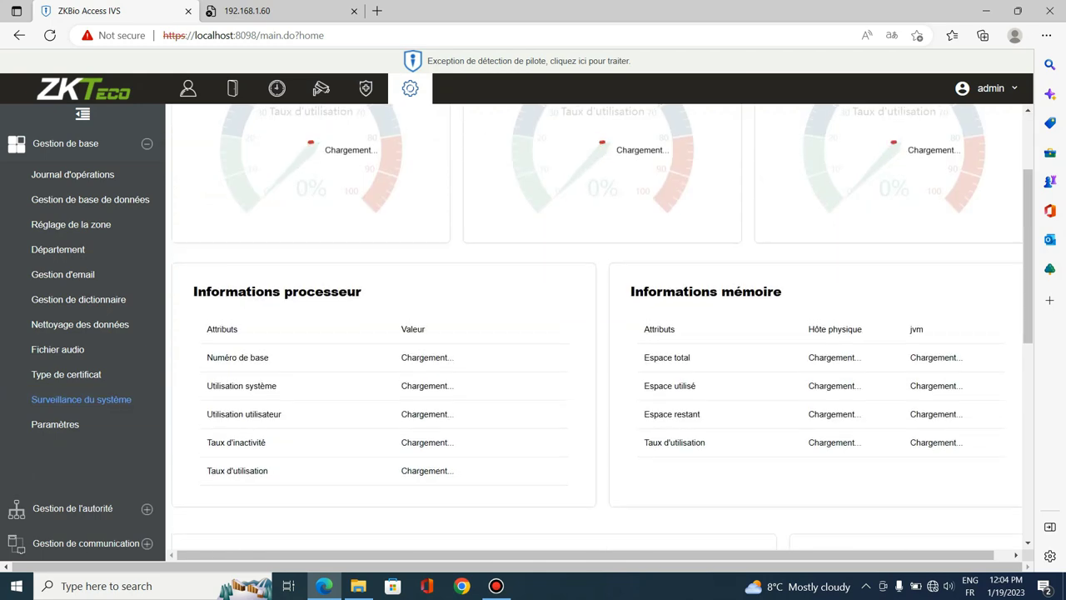
pyautogui.scroll(2, 596, 334)
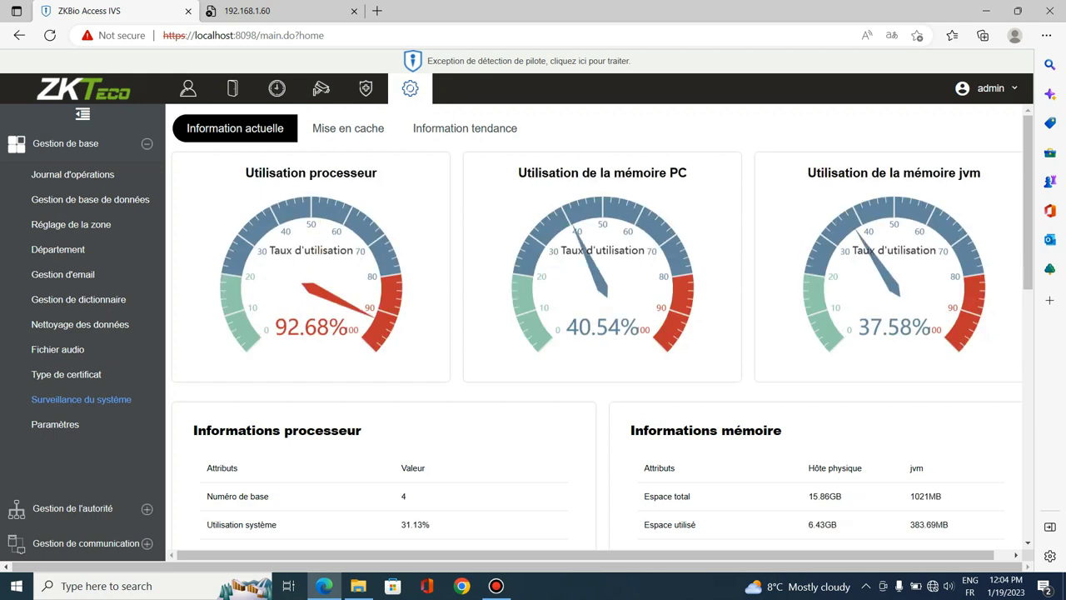
pyautogui.moveTo(309, 287)
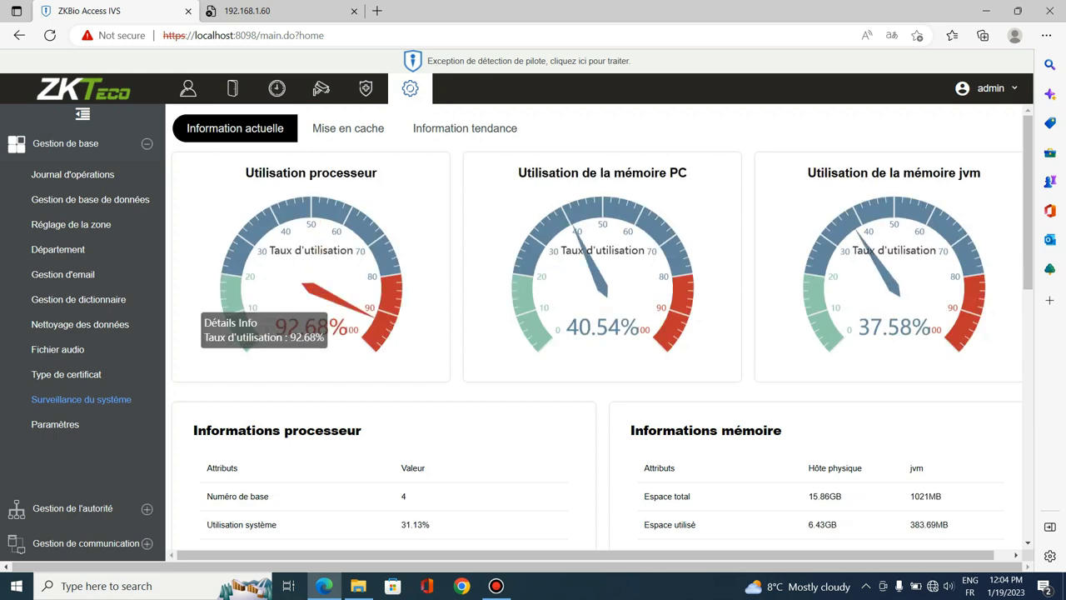
pyautogui.moveTo(596, 287)
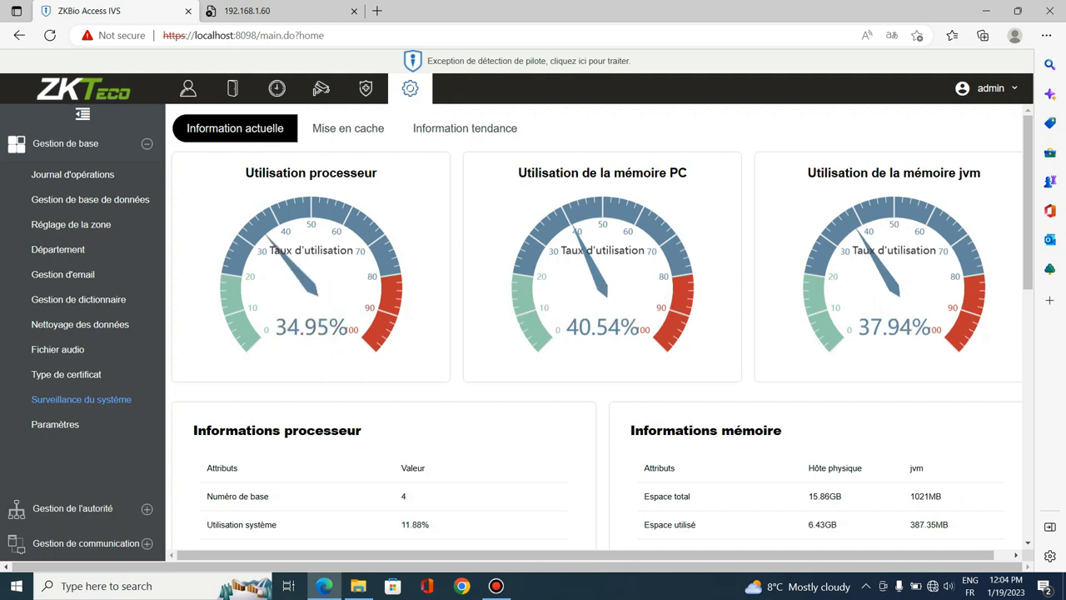
pyautogui.scroll(-1, 596, 329)
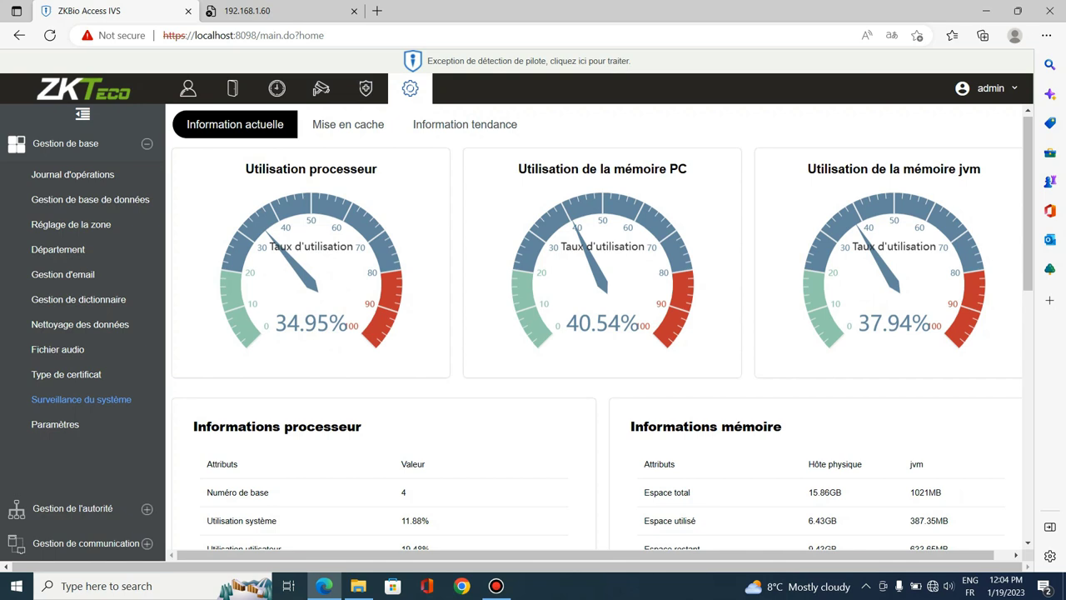
pyautogui.scroll(-7, 596, 329)
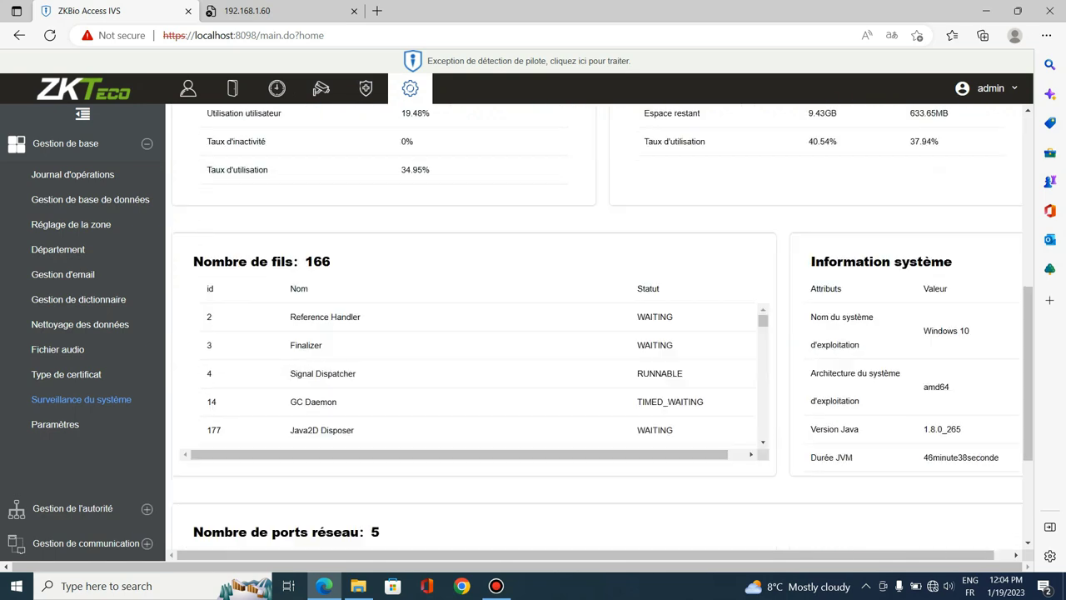
pyautogui.scroll(8, 595, 329)
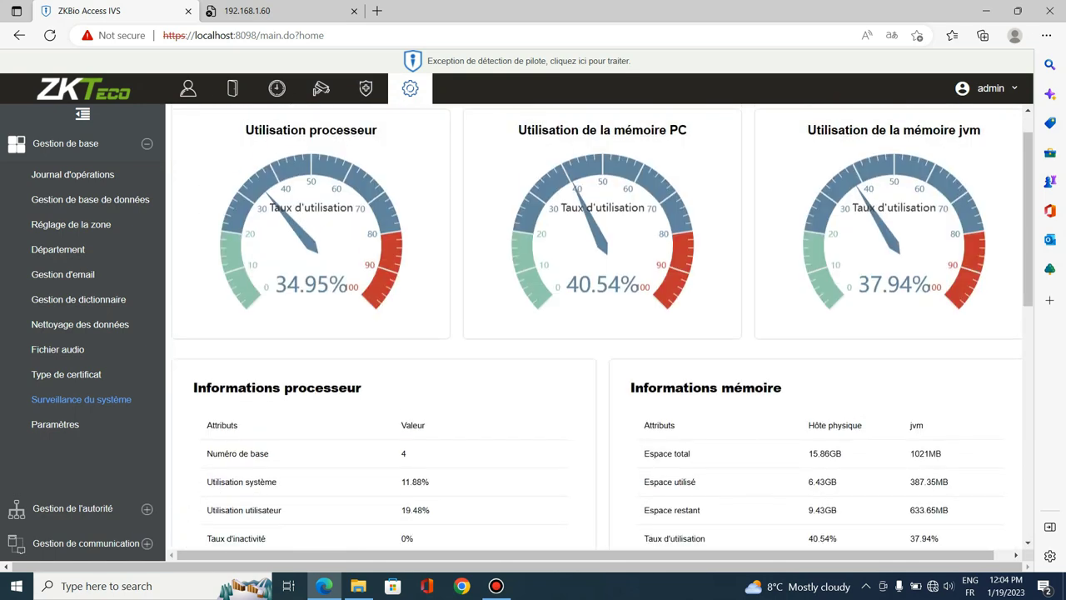
pyautogui.scroll(-3, 596, 329)
pyautogui.scroll(3, 595, 329)
# Examine the QR code settings in the basic management parameters, including the static/dynamic switching warning and the validity time
pyautogui.click(57, 425)
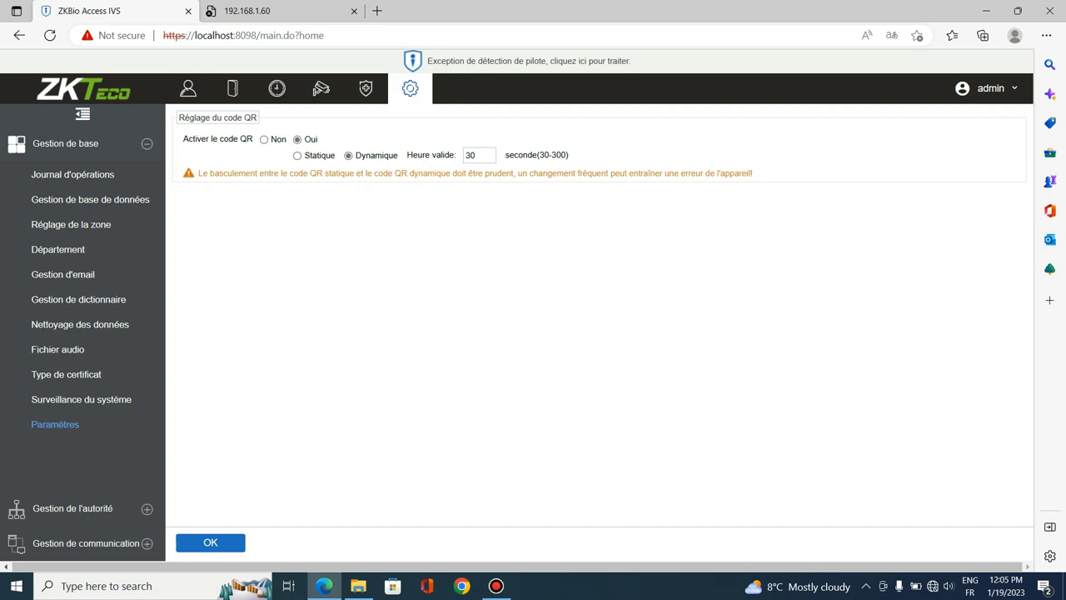
pyautogui.tripleClick(751, 173)
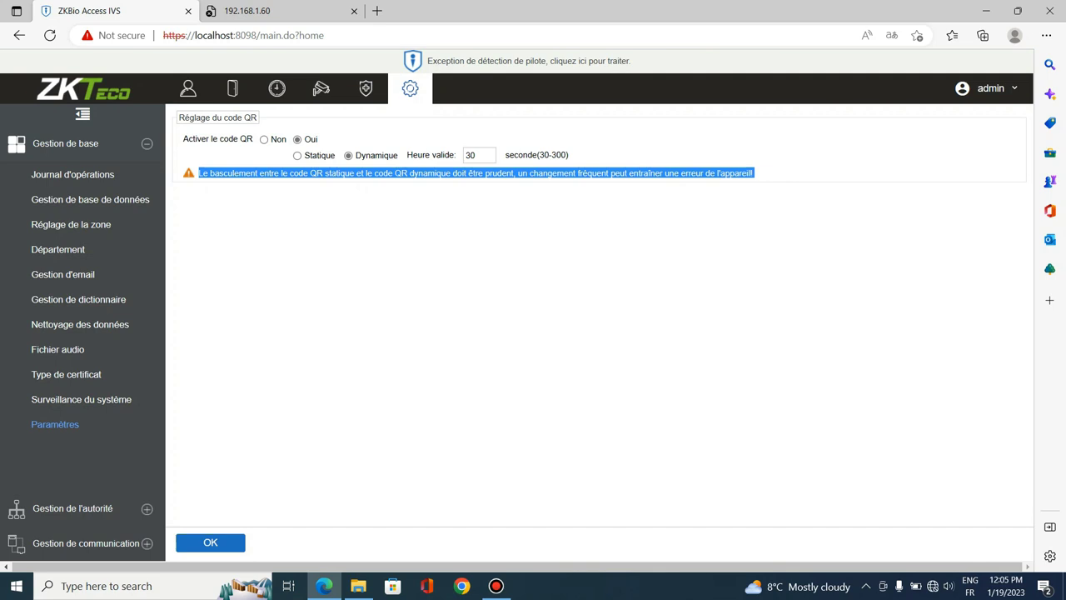
pyautogui.click(751, 173)
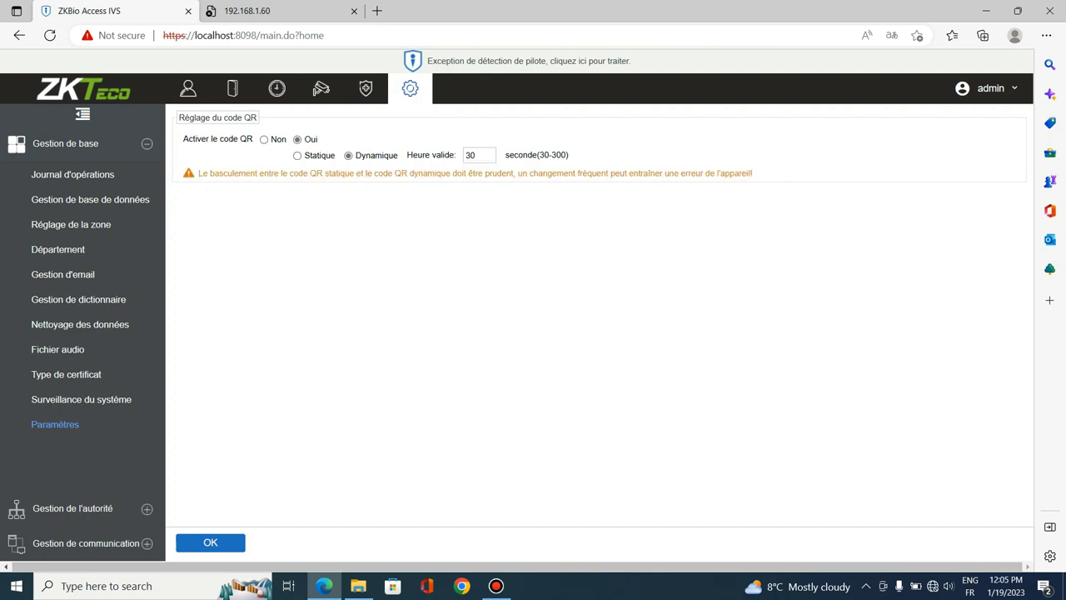
pyautogui.tripleClick(647, 173)
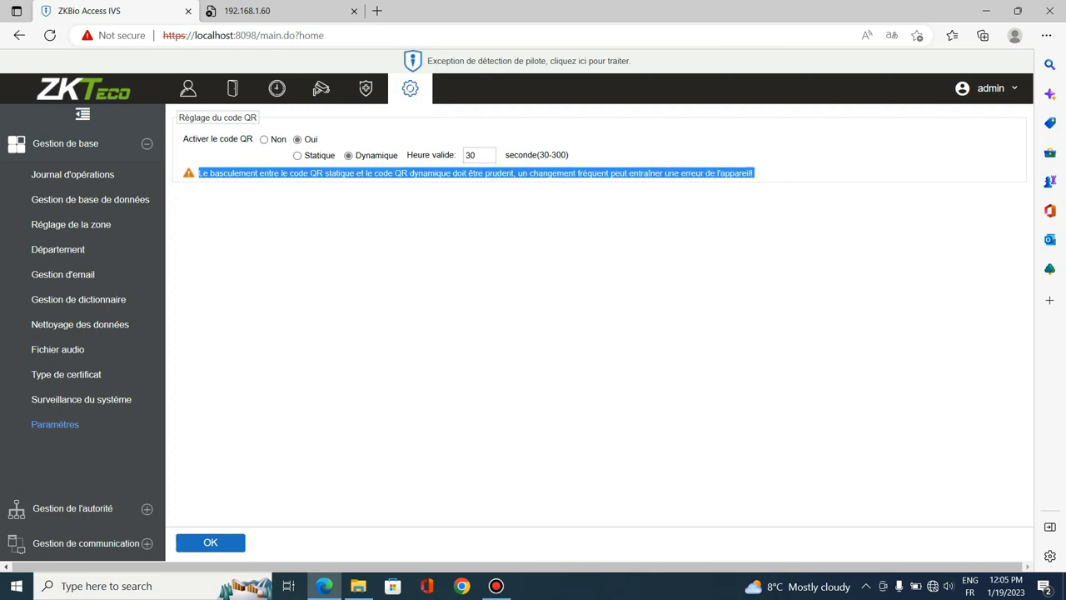
pyautogui.click(323, 172)
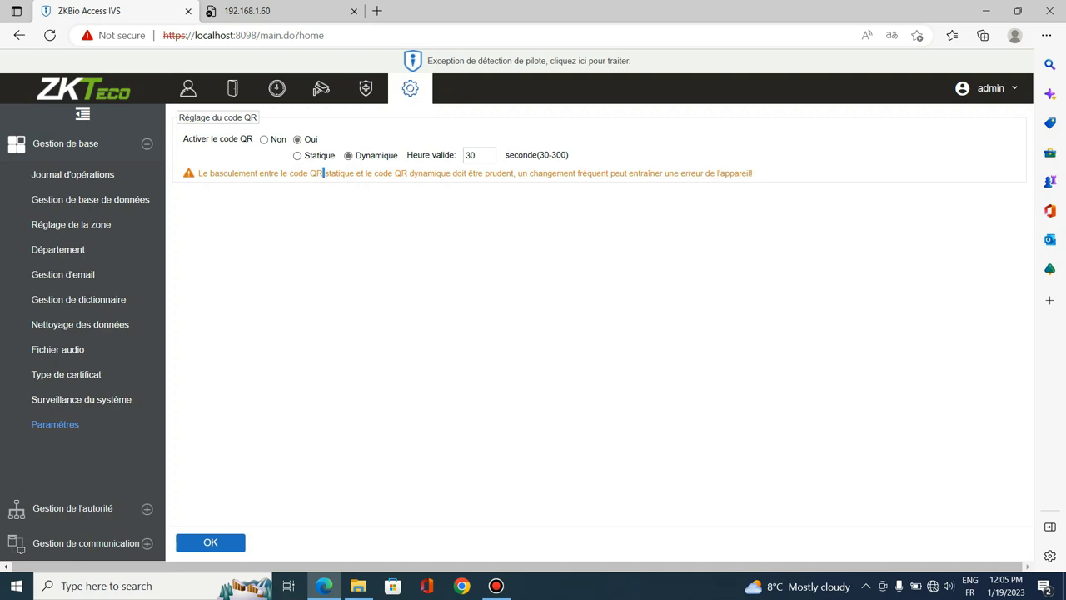
pyautogui.click(471, 155)
pyautogui.doubleClick(471, 155)
# View the user list and the role list under authority management
pyautogui.click(73, 508)
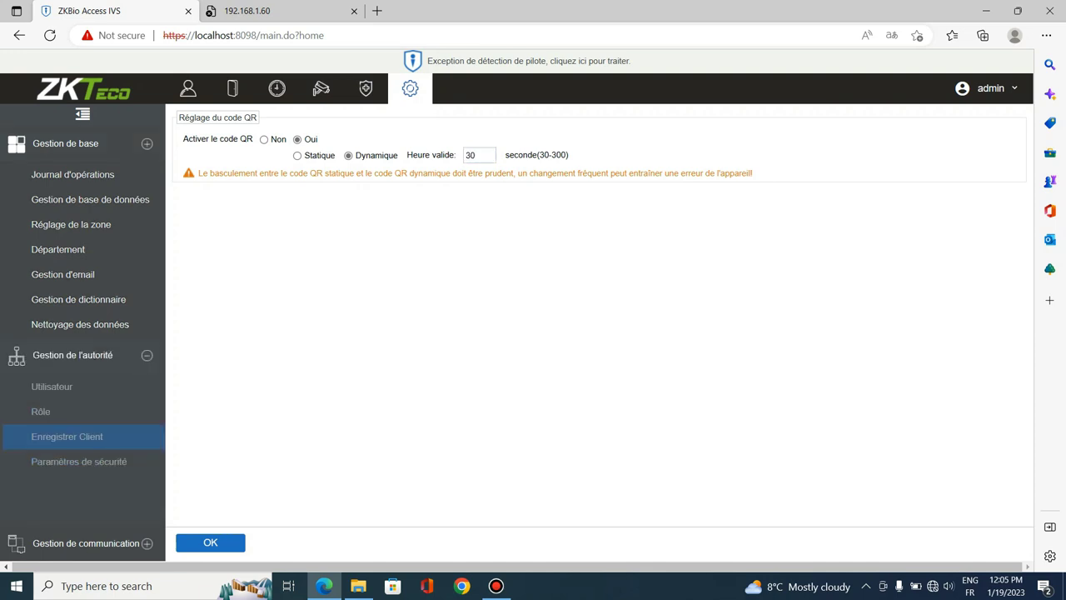
pyautogui.click(51, 210)
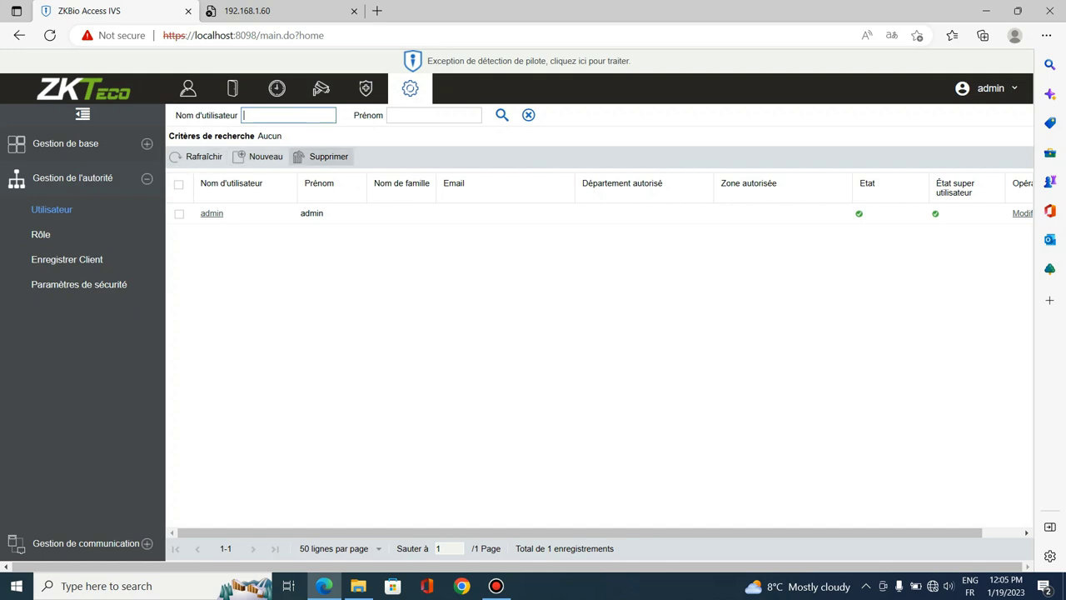
pyautogui.click(41, 235)
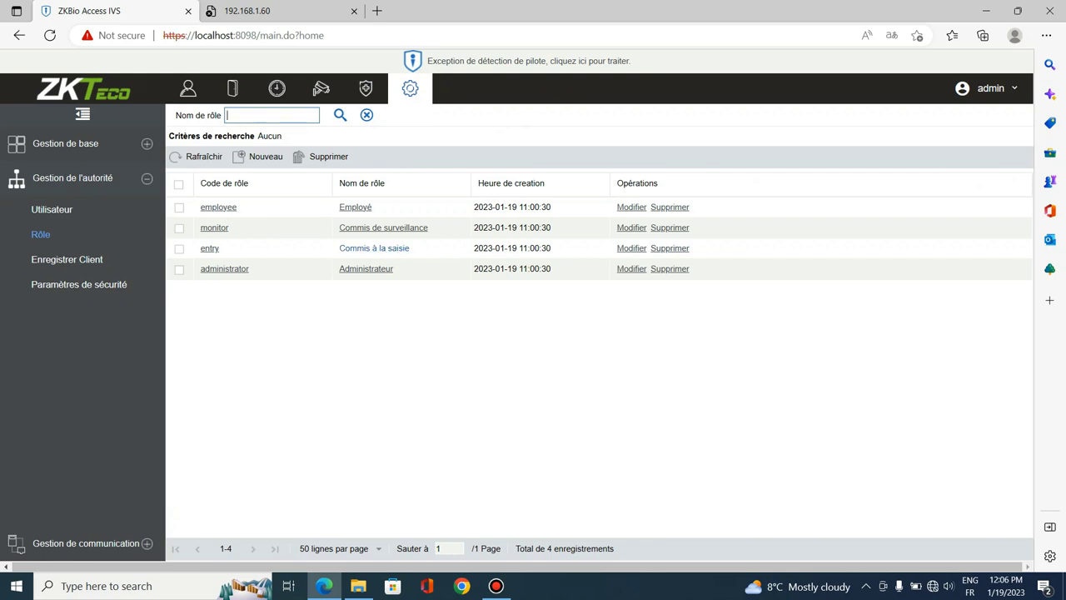
# Look at the access device module and its real-time monitoring entry, and return to the system module
pyautogui.click(232, 88)
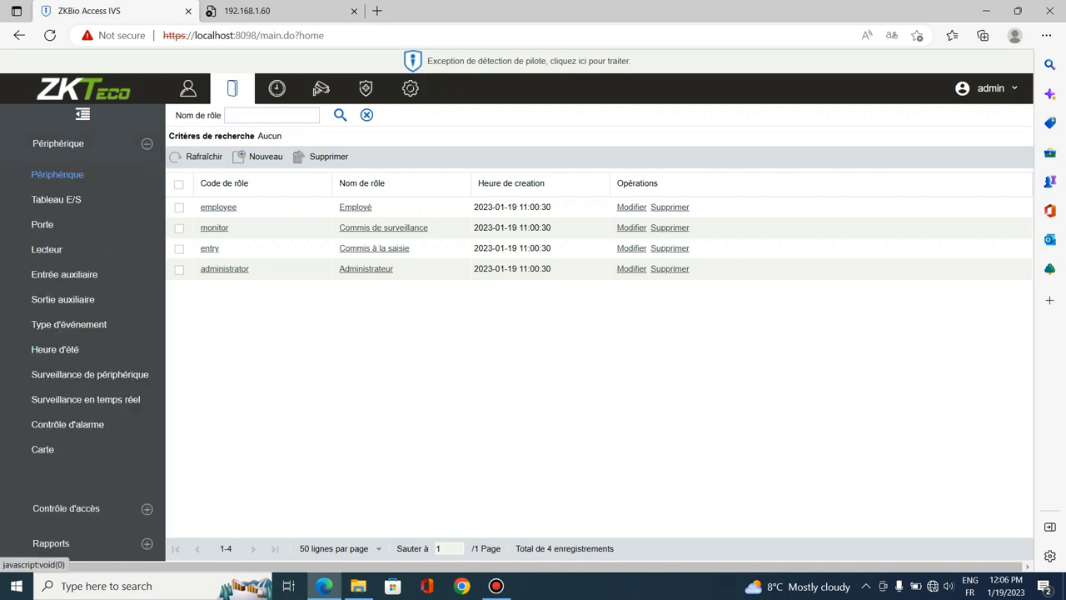
pyautogui.click(86, 399)
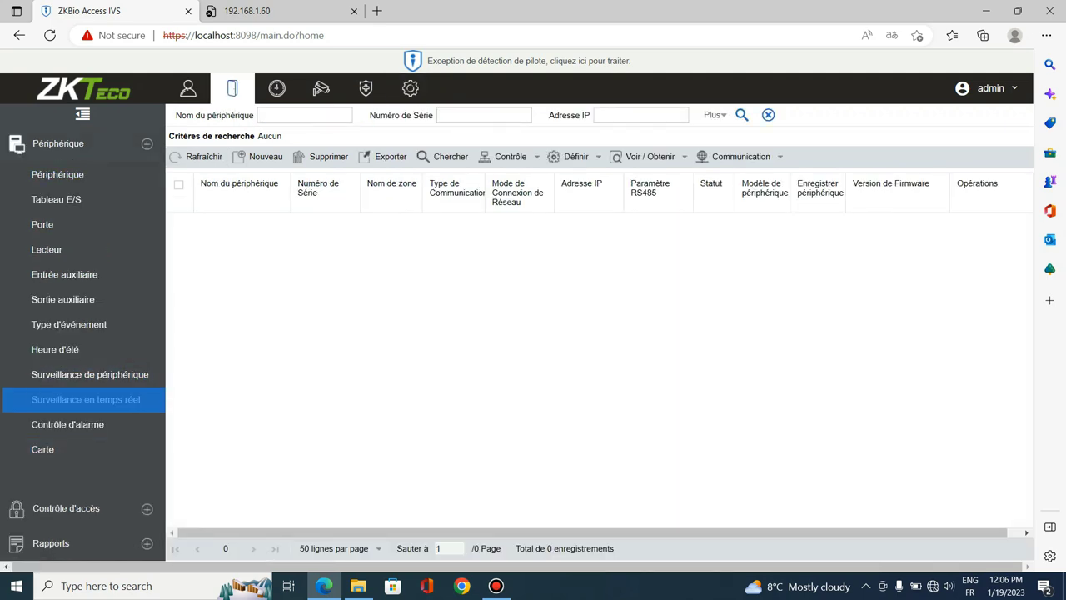
pyautogui.click(410, 89)
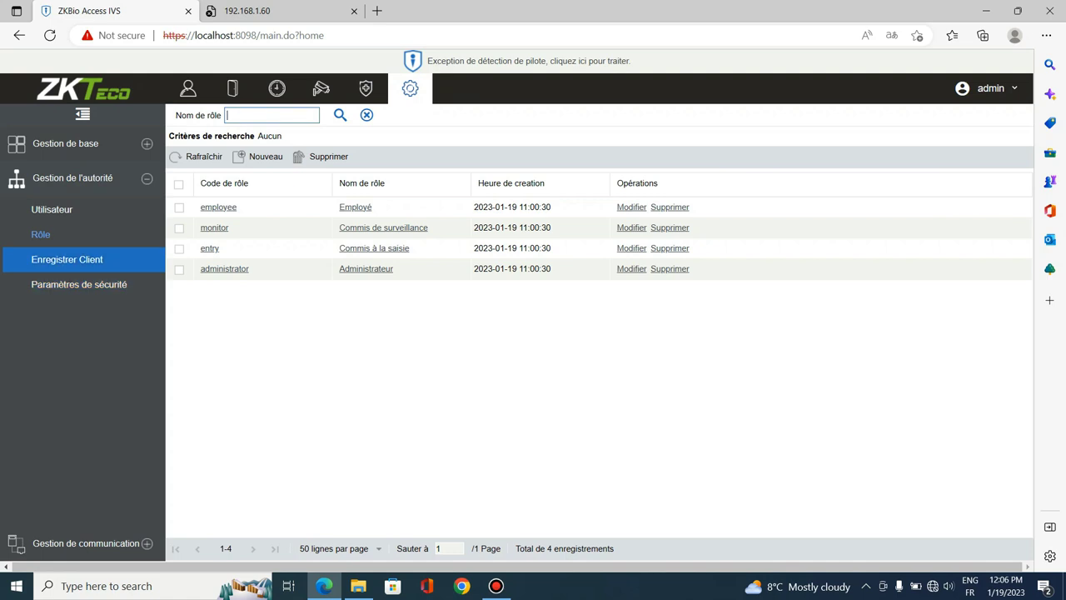
# Start a new client registration, choose the Administrateur client type, and close the form without saving
pyautogui.click(66, 259)
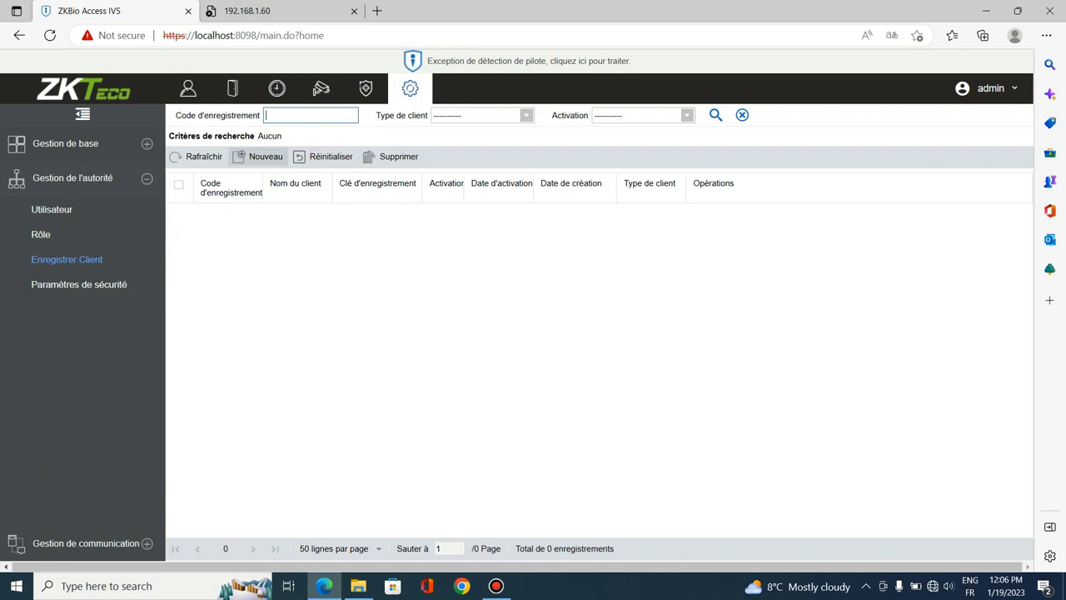
pyautogui.click(259, 157)
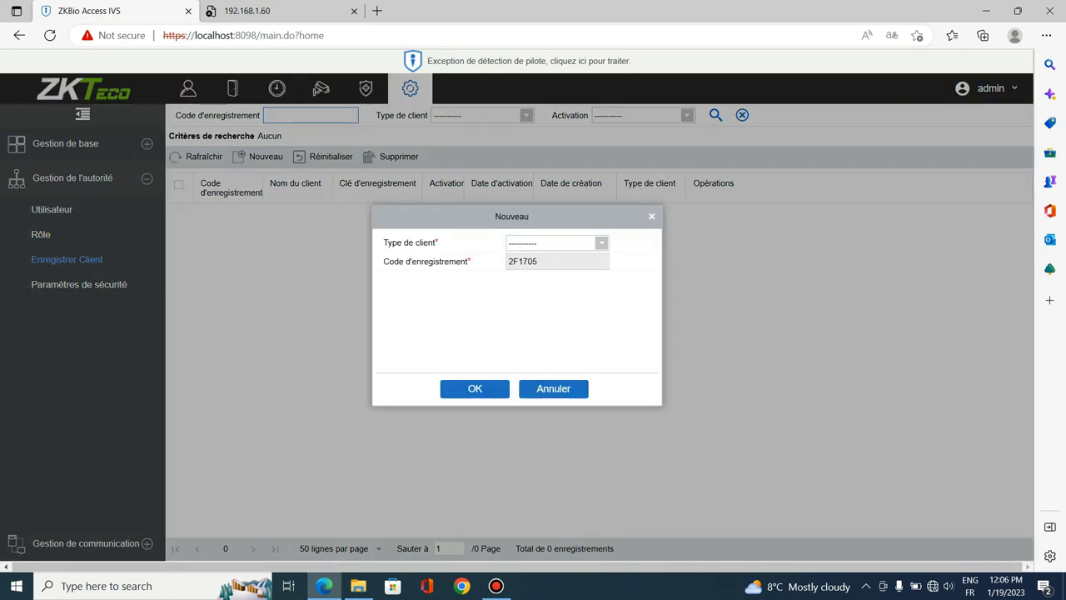
pyautogui.doubleClick(554, 262)
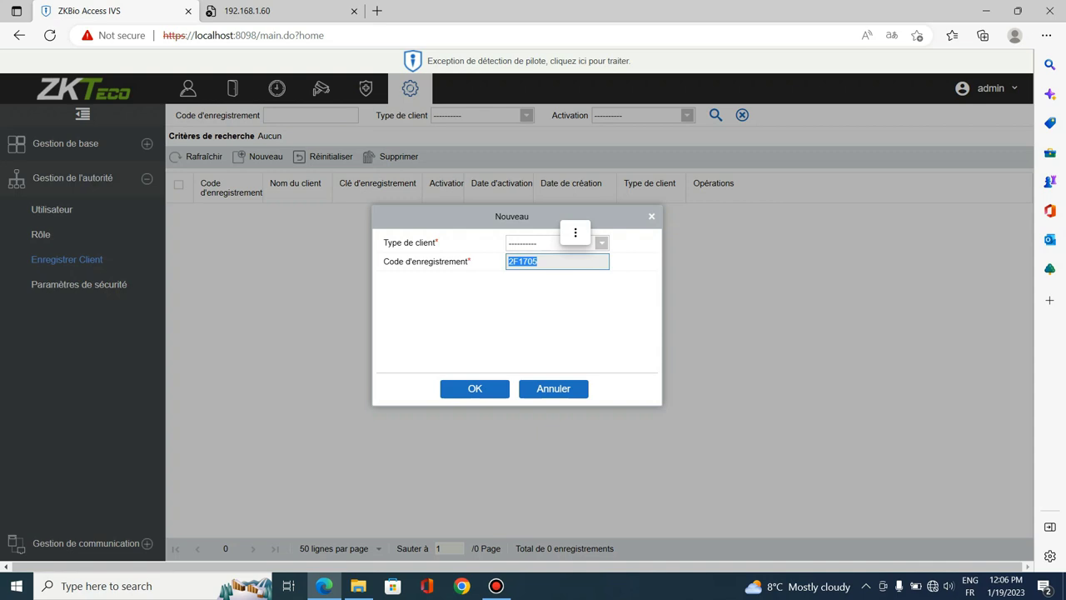
pyautogui.click(601, 243)
pyautogui.click(558, 275)
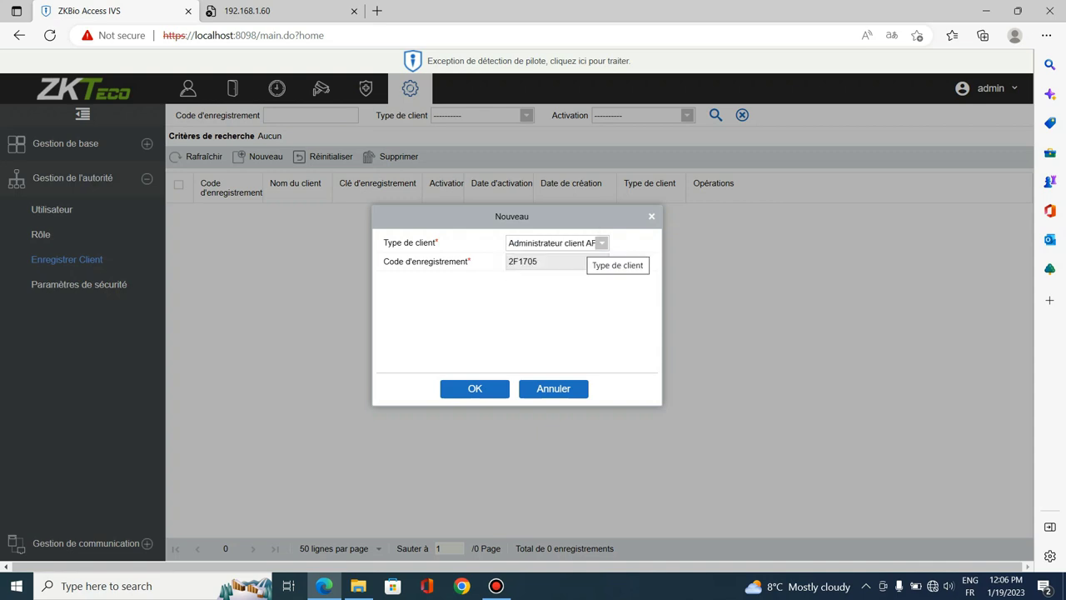
pyautogui.click(651, 216)
# In the security settings, set the login verification code to Demander après avoir entré une erreur
pyautogui.click(79, 284)
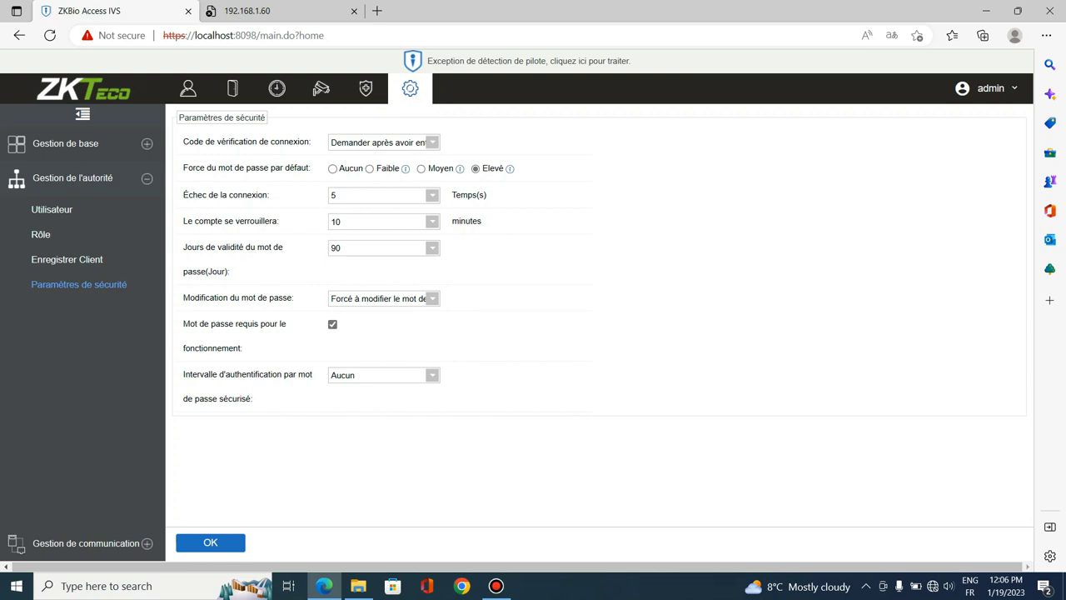
pyautogui.click(433, 142)
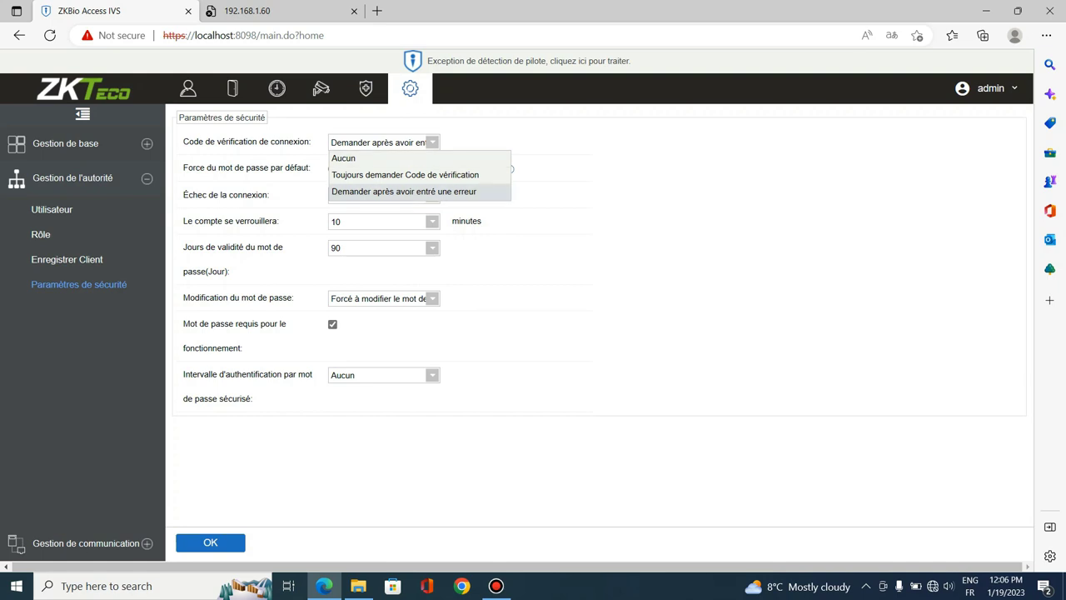
pyautogui.click(432, 143)
pyautogui.click(433, 142)
pyautogui.click(404, 191)
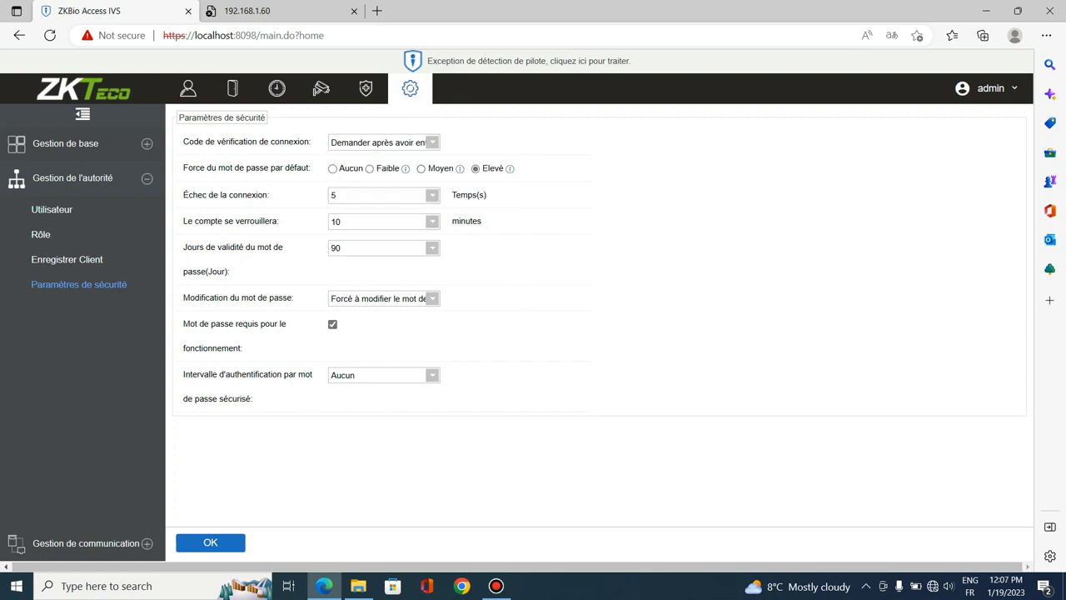
pyautogui.press('Tab')
# Examine the options for the number of failed logins and the account lockout duration
pyautogui.click(367, 196)
pyautogui.click(366, 195)
pyautogui.click(363, 222)
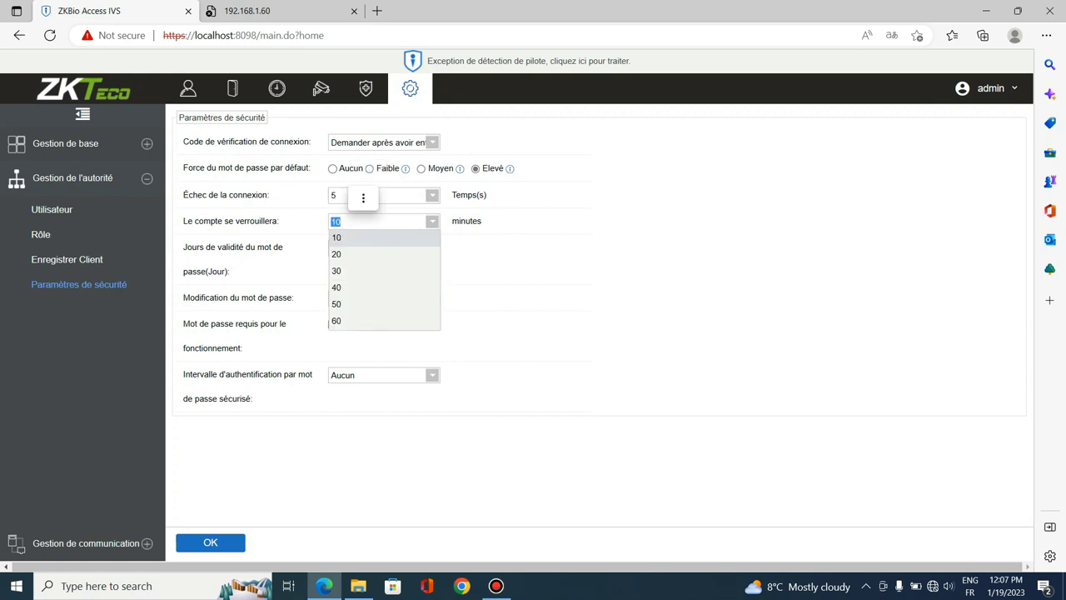
pyautogui.press('Escape')
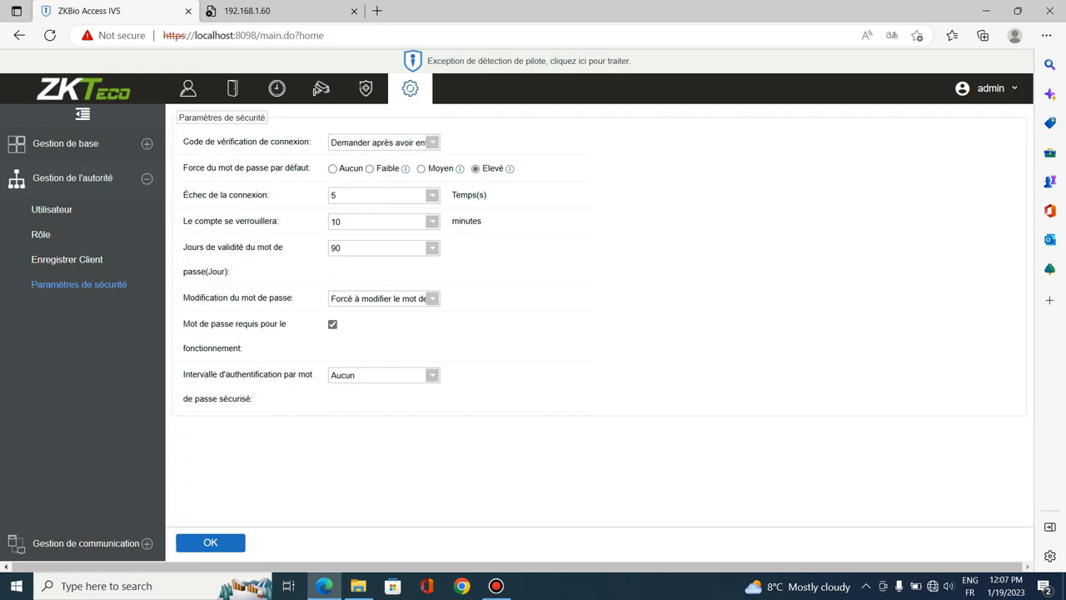
pyautogui.click(432, 221)
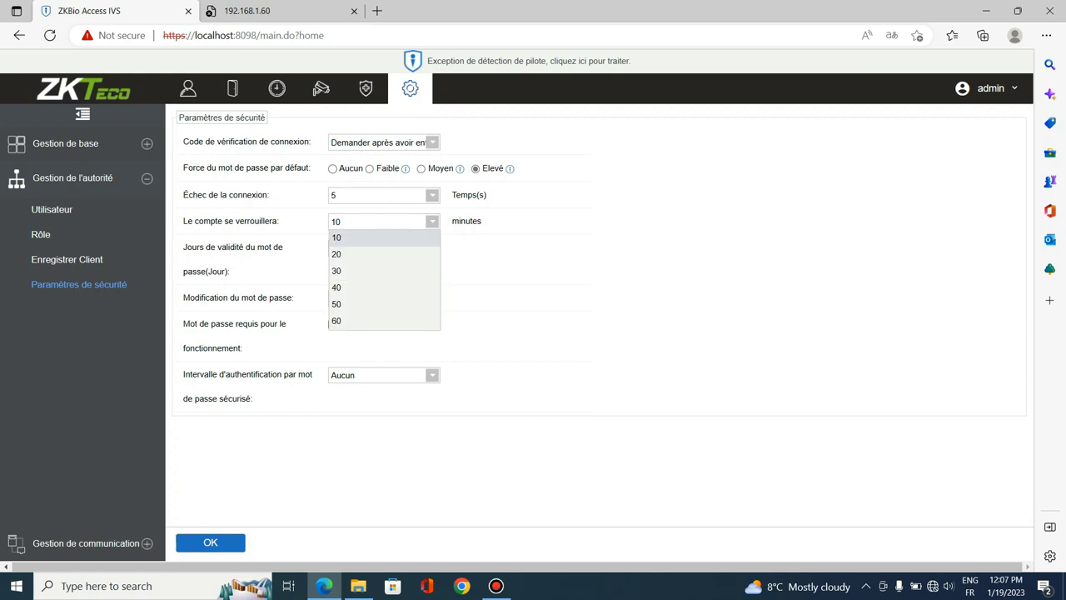
pyautogui.press('Escape')
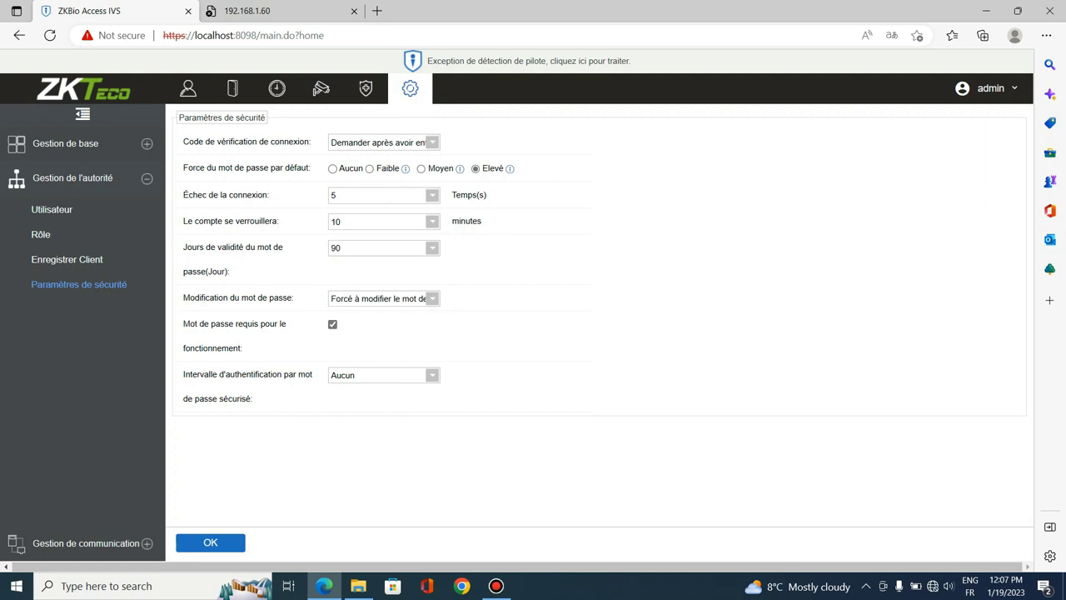
# Examine the available password validity periods in the security settings
pyautogui.doubleClick(279, 247)
pyautogui.click(309, 223)
pyautogui.click(532, 274)
pyautogui.click(432, 248)
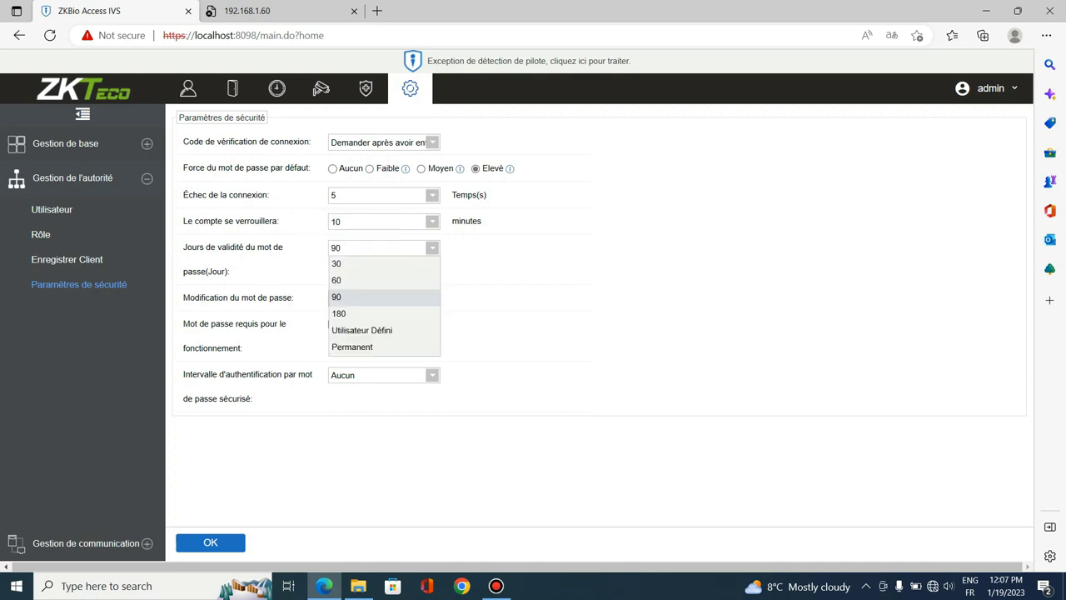
pyautogui.click(432, 248)
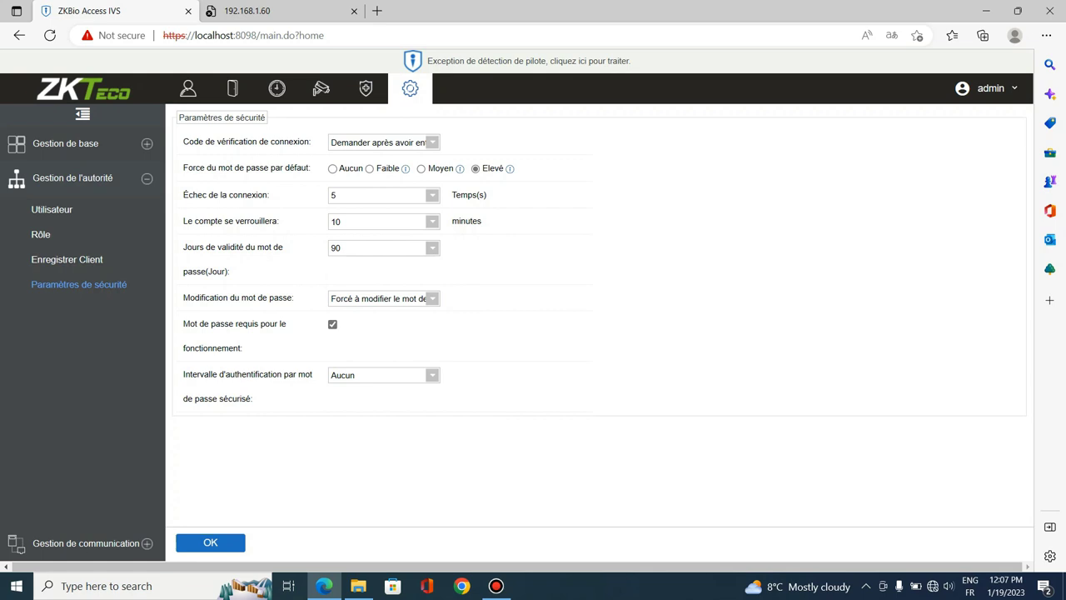
# Examine the password modification options and the password-required-for-operation setting in the security settings
pyautogui.tripleClick(268, 297)
pyautogui.click(432, 298)
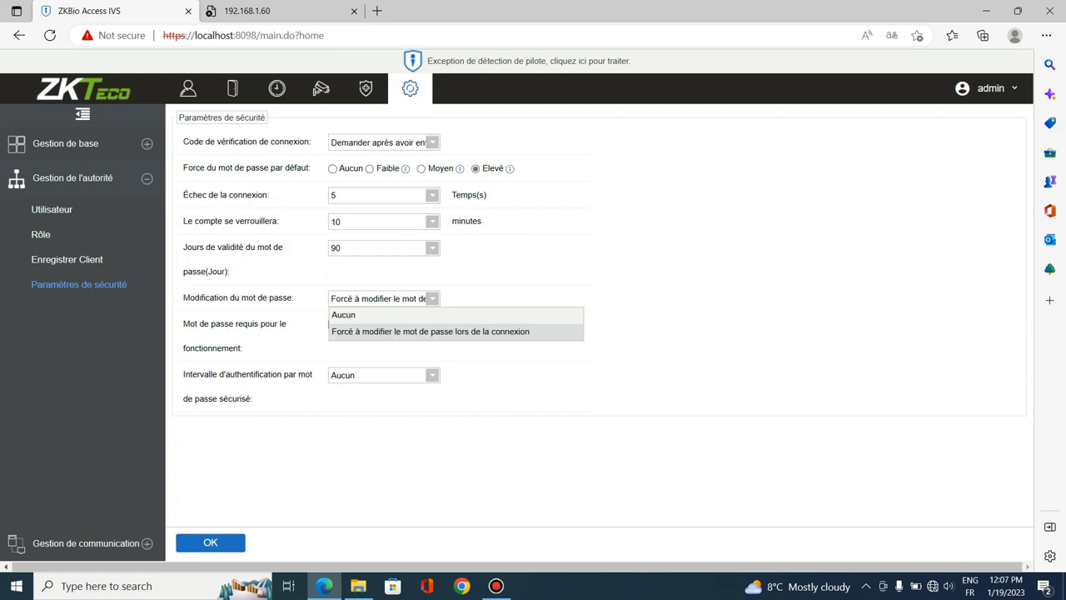
pyautogui.click(432, 298)
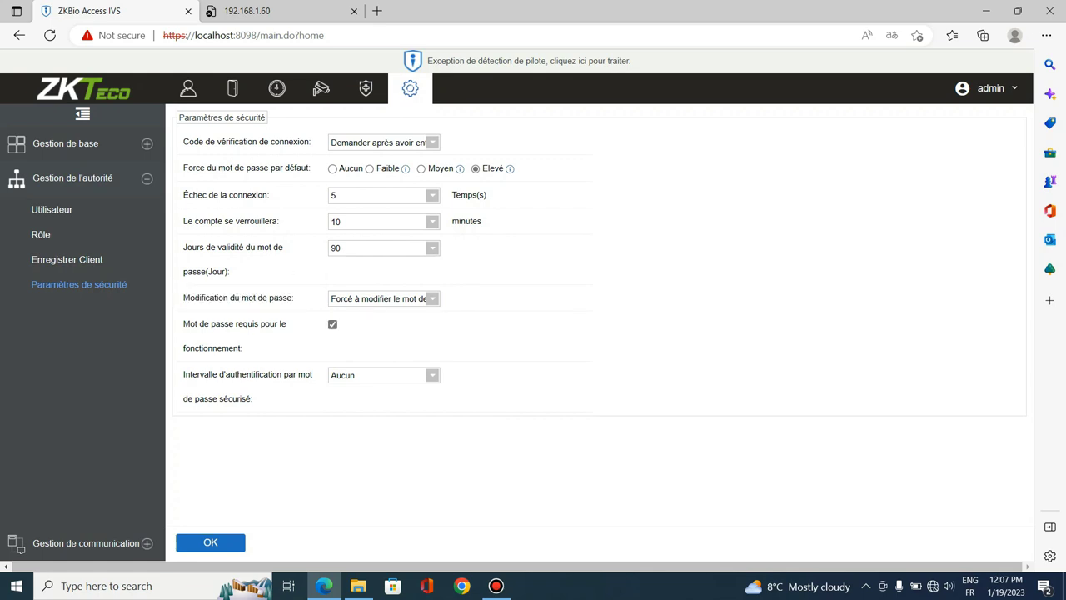
pyautogui.click(432, 298)
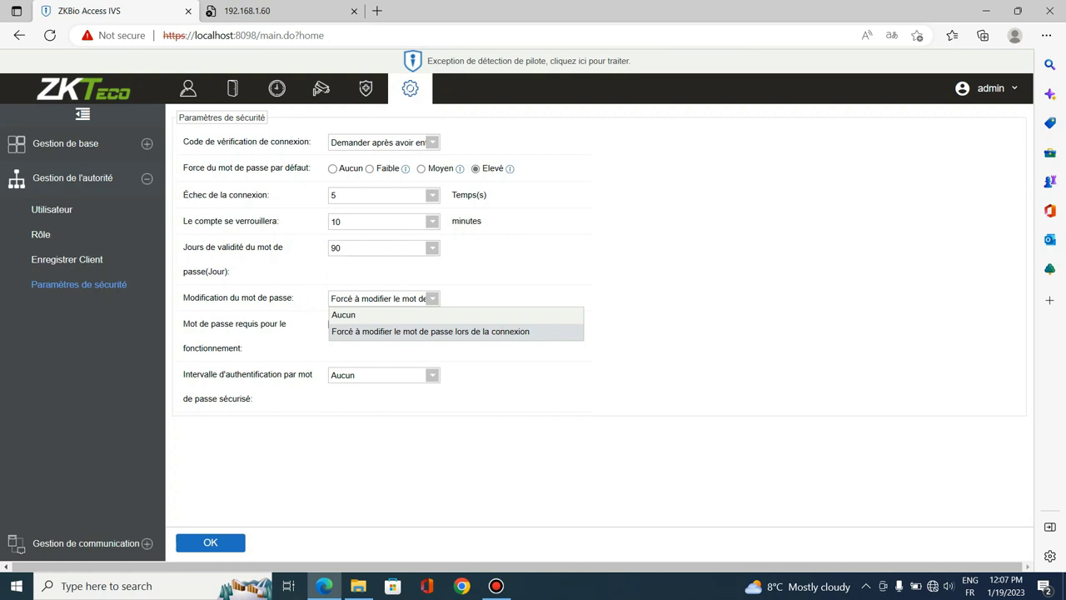
pyautogui.click(430, 331)
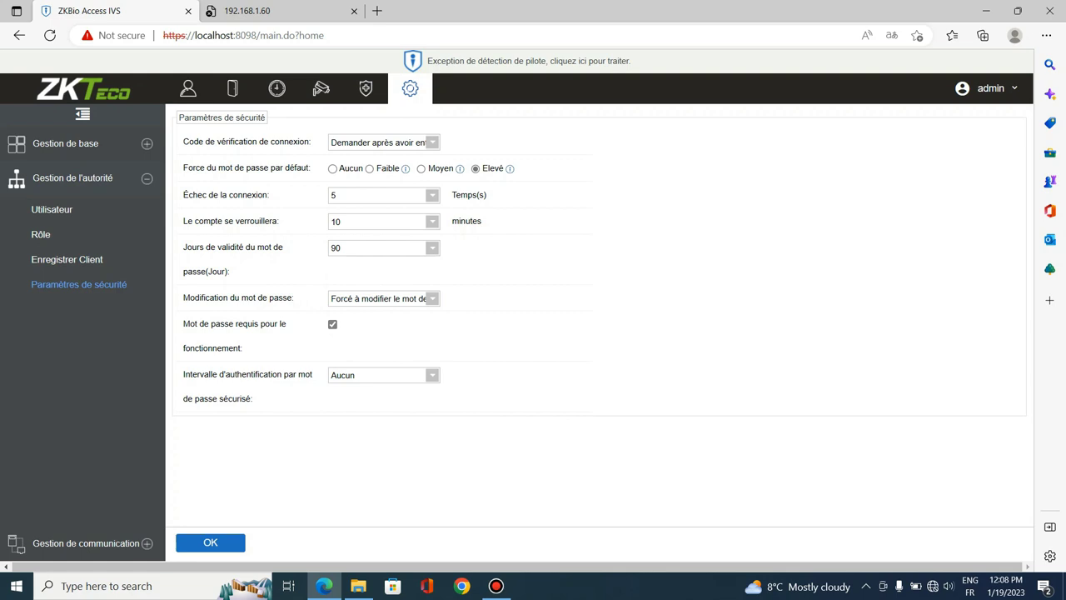
pyautogui.click(332, 324)
pyautogui.press('space')
# Examine the available secure password authentication intervals, leaving Aucun selected
pyautogui.click(432, 376)
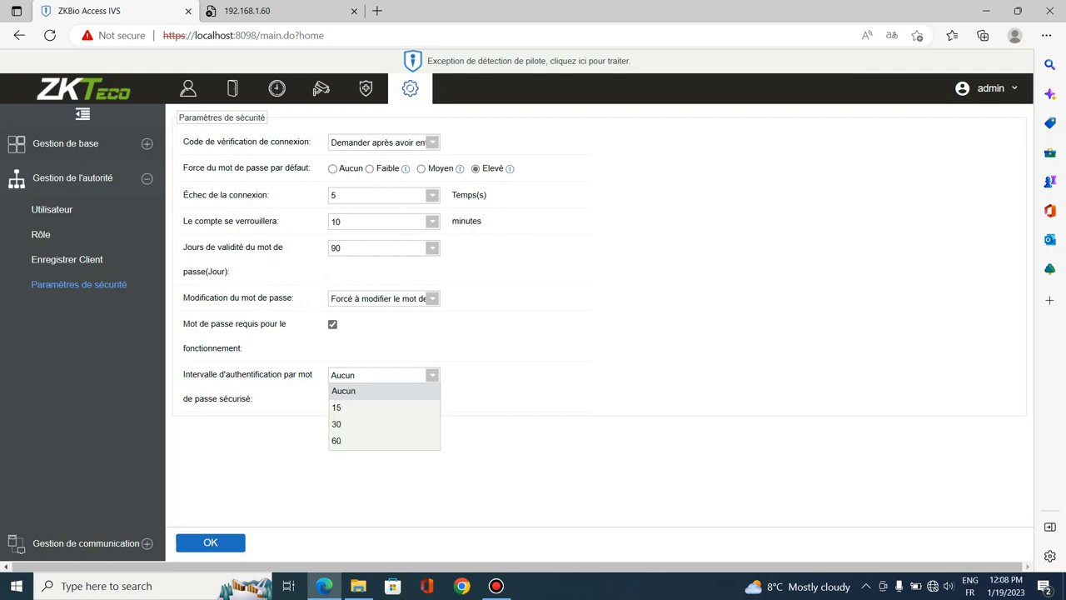
pyautogui.press('Down')
pyautogui.press('Up')
pyautogui.press('Return')
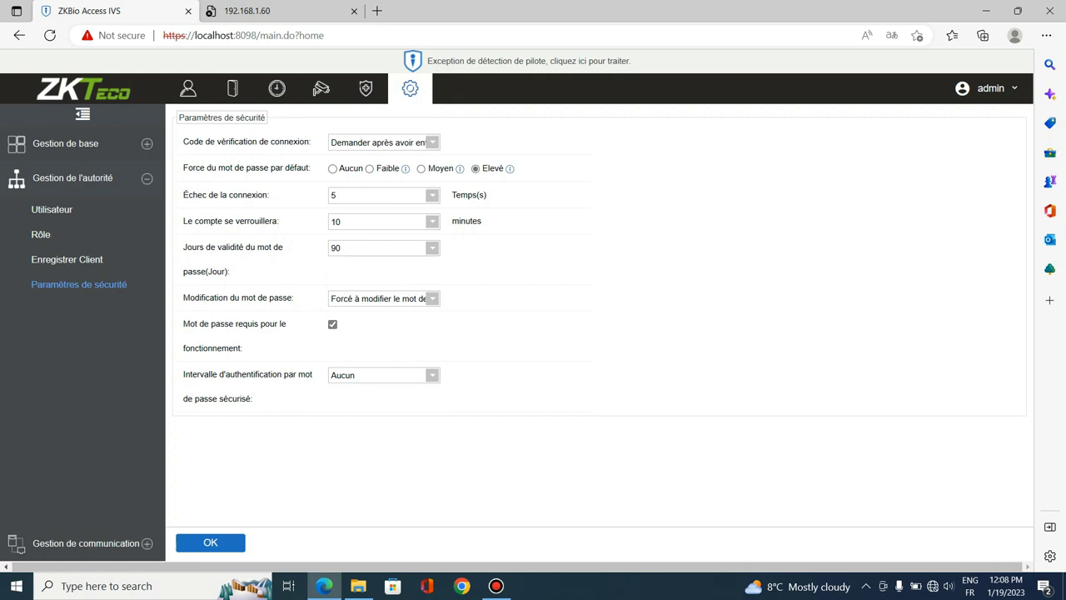
pyautogui.click(432, 375)
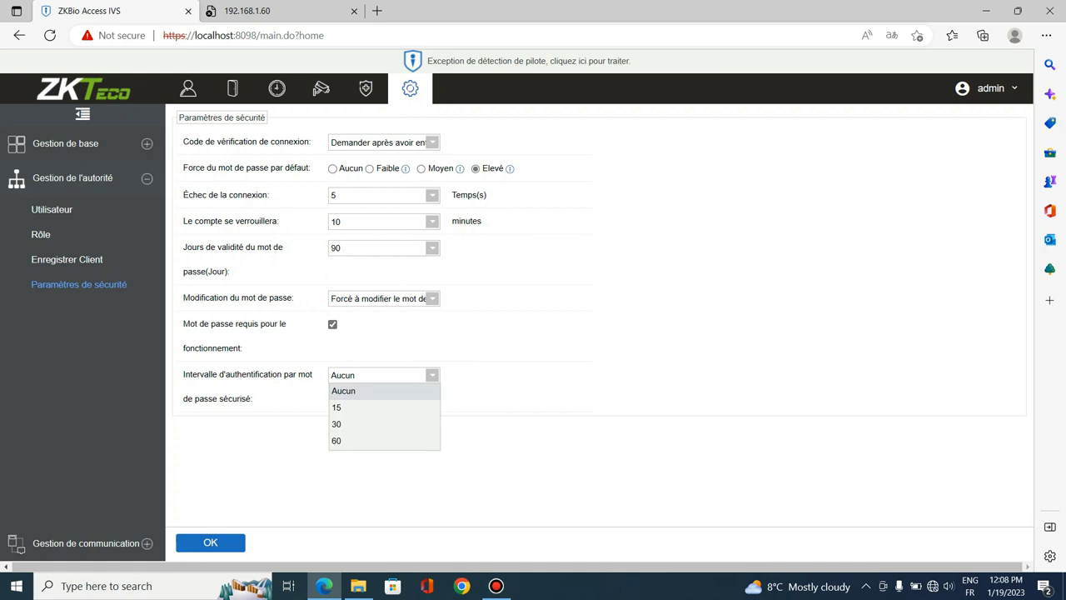
pyautogui.press('Down')
pyautogui.press('Down')
pyautogui.press('Down')
pyautogui.press('Up')
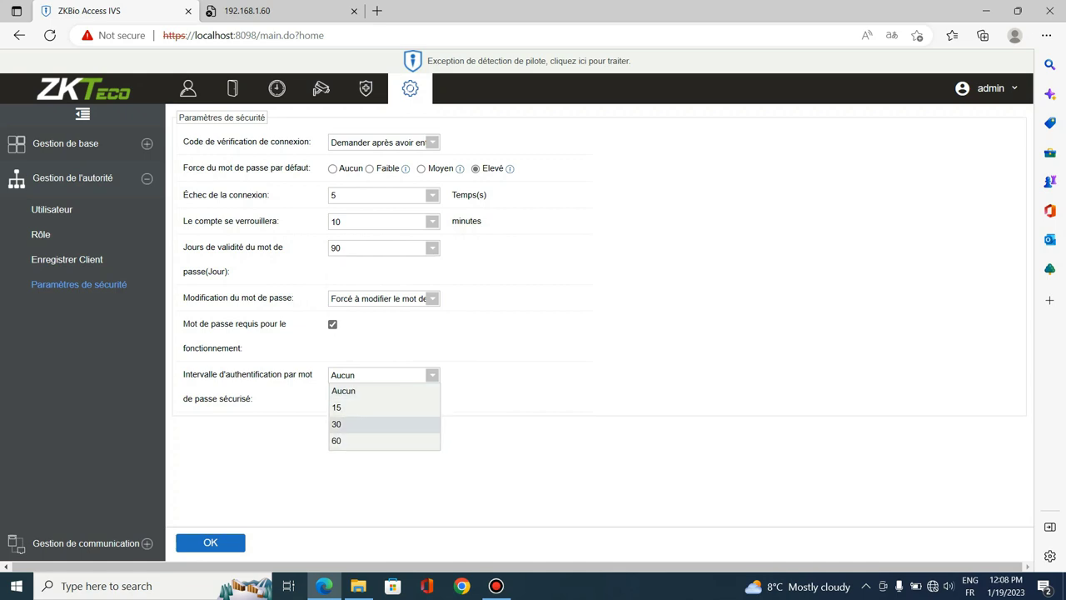
pyautogui.press('Up')
pyautogui.press('Up')
pyautogui.press('Return')
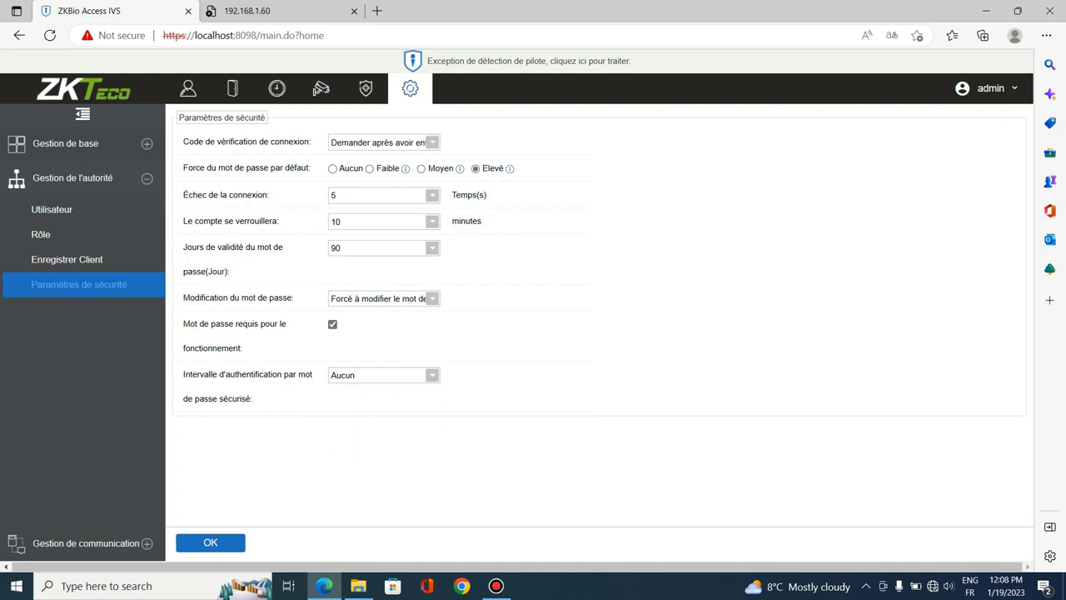
# View the device commands list and the communication devices list under communication management
pyautogui.click(73, 178)
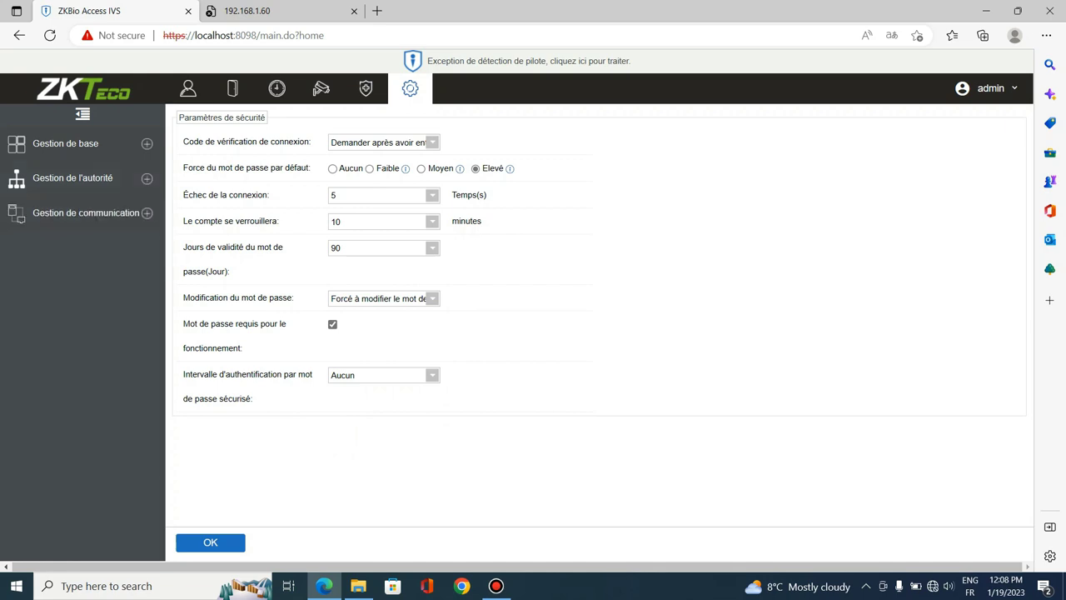
pyautogui.click(86, 213)
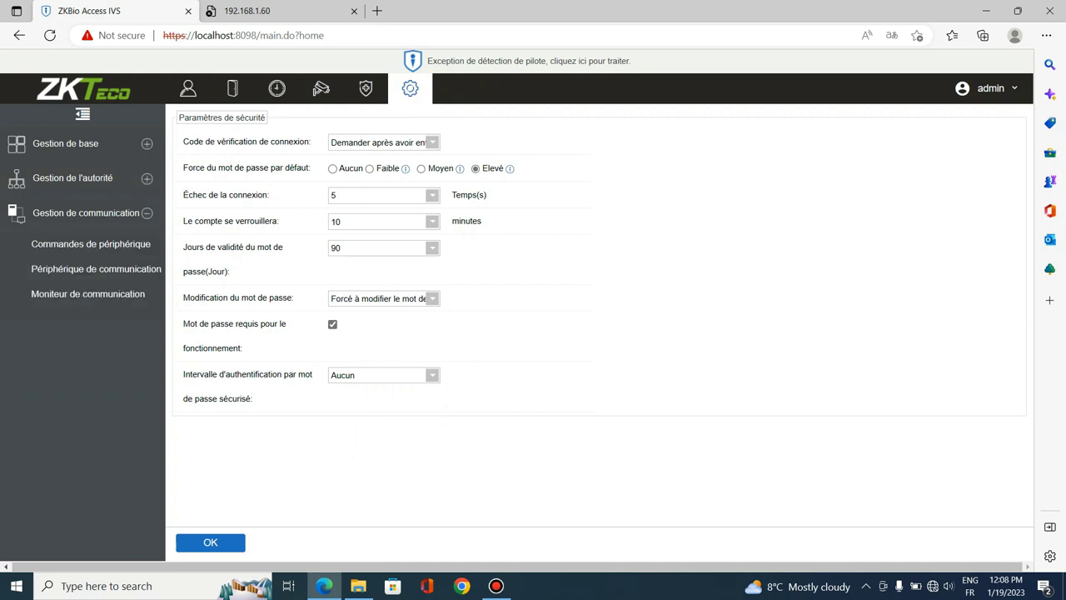
pyautogui.click(91, 244)
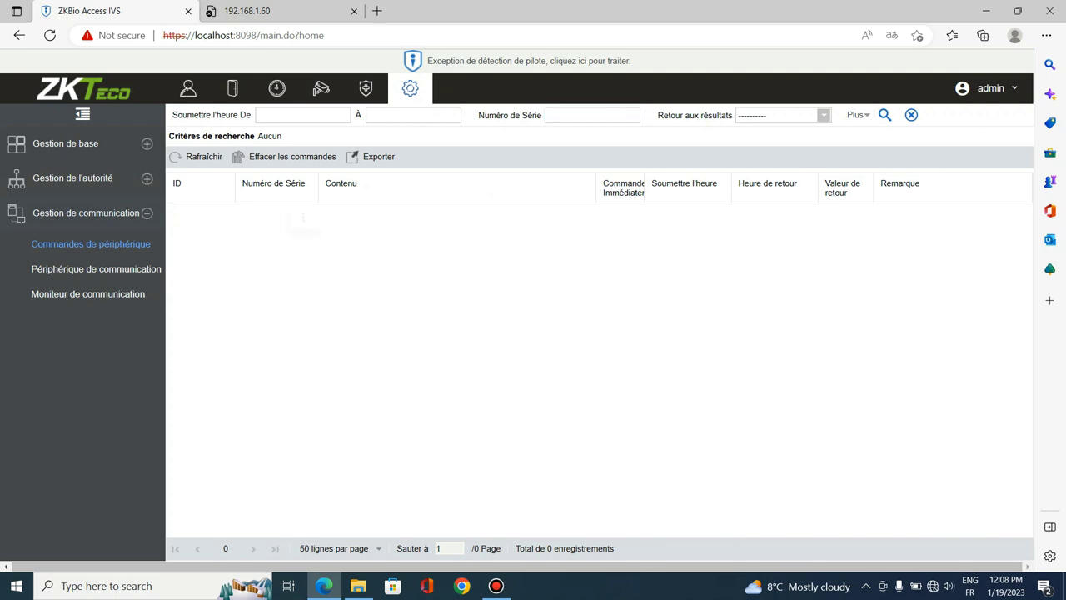
pyautogui.click(96, 269)
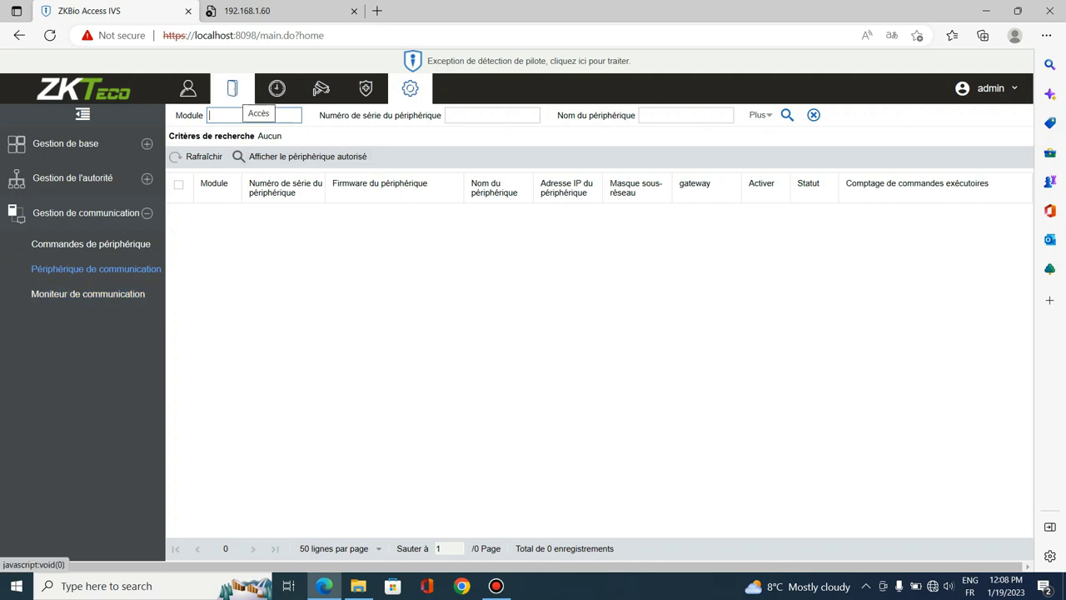
# In the communication monitor's Adms service parameters, set encrypted transmission to Non and save the change
pyautogui.click(88, 293)
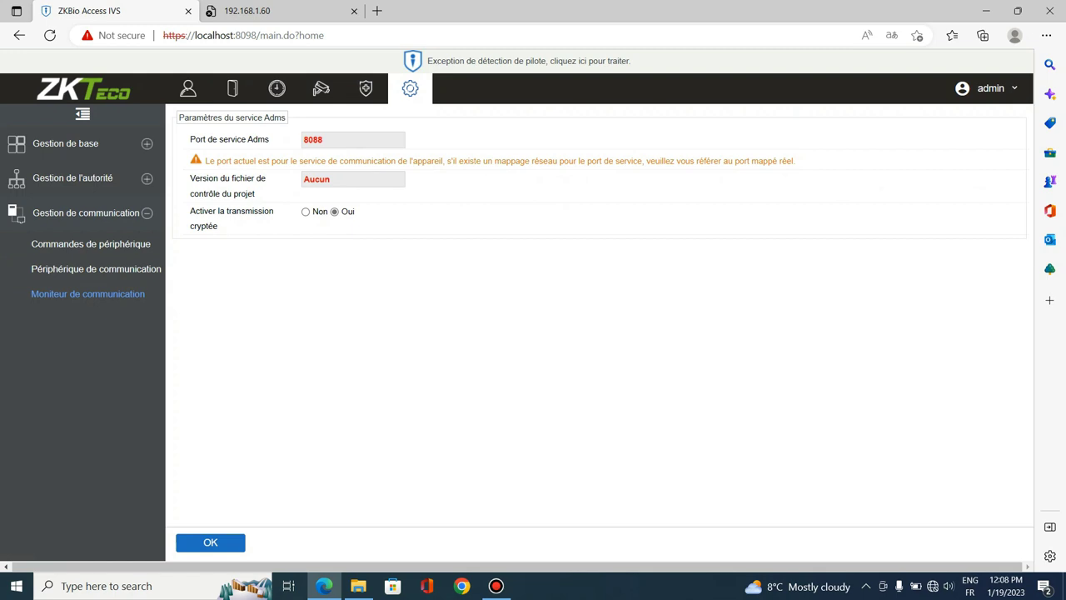
pyautogui.tripleClick(204, 225)
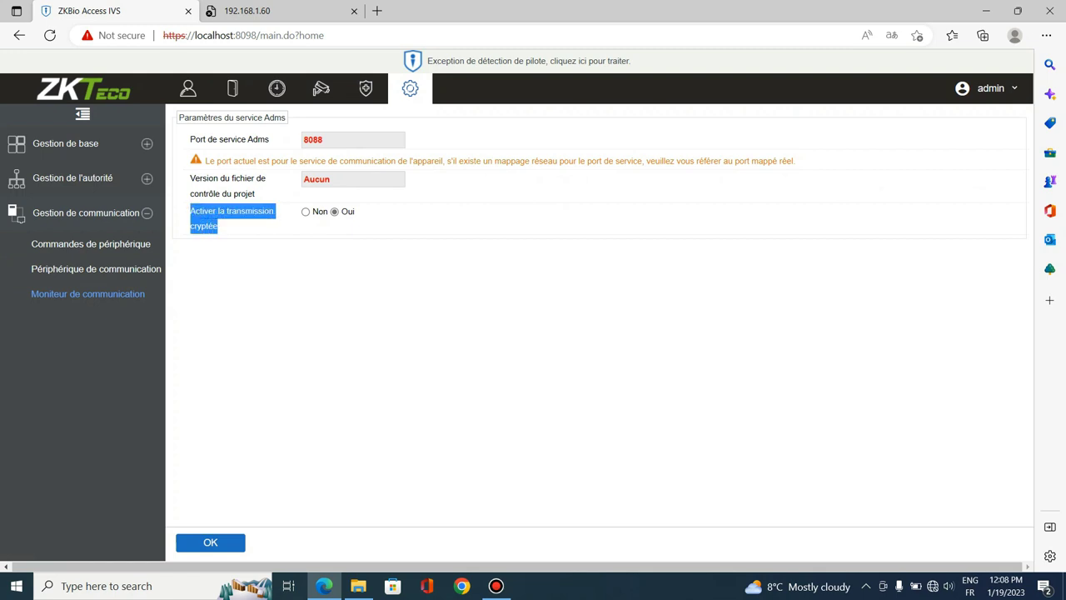
pyautogui.click(305, 211)
pyautogui.click(210, 542)
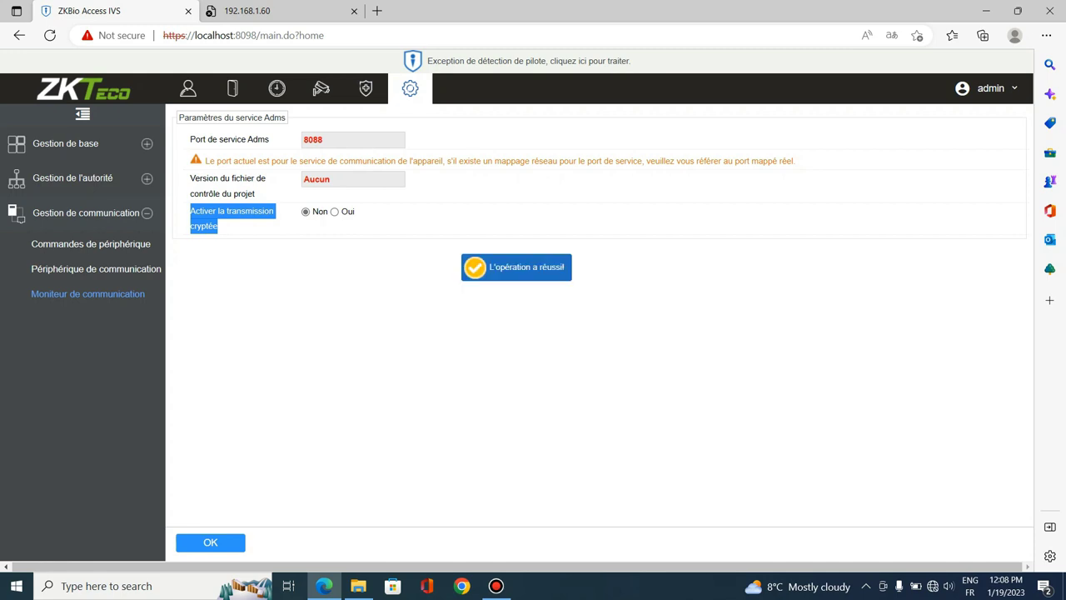